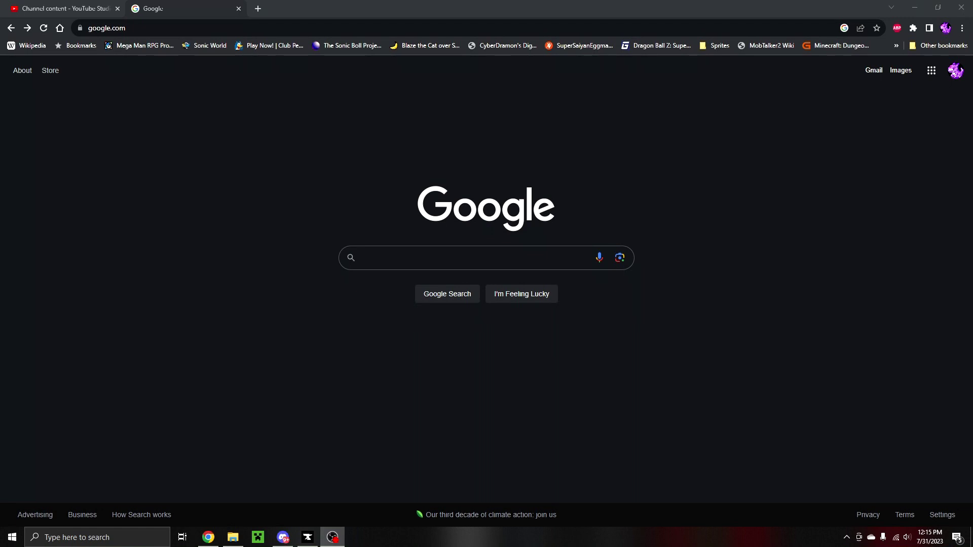
- Search Google for "curseforge download" and open the CurseForge app download page
click(430, 257)
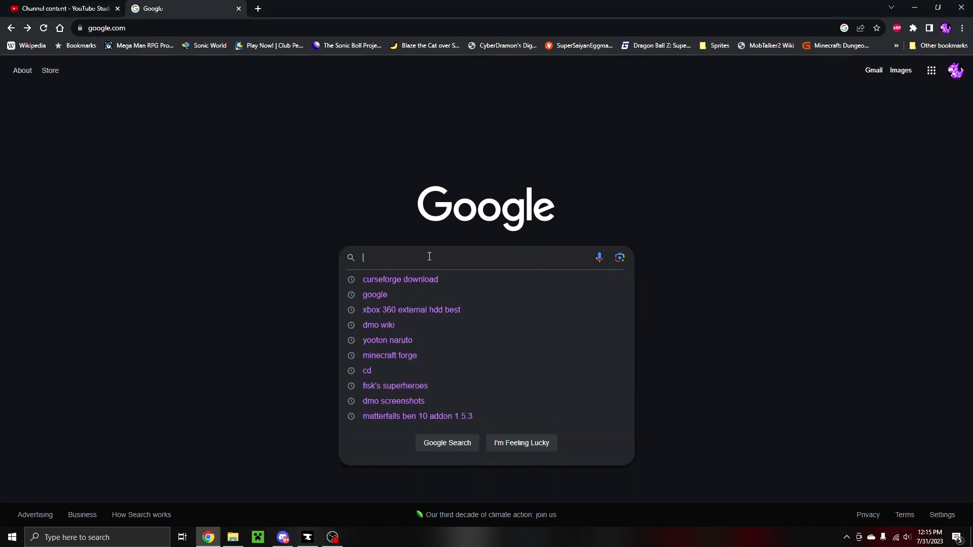
text(curseforge)
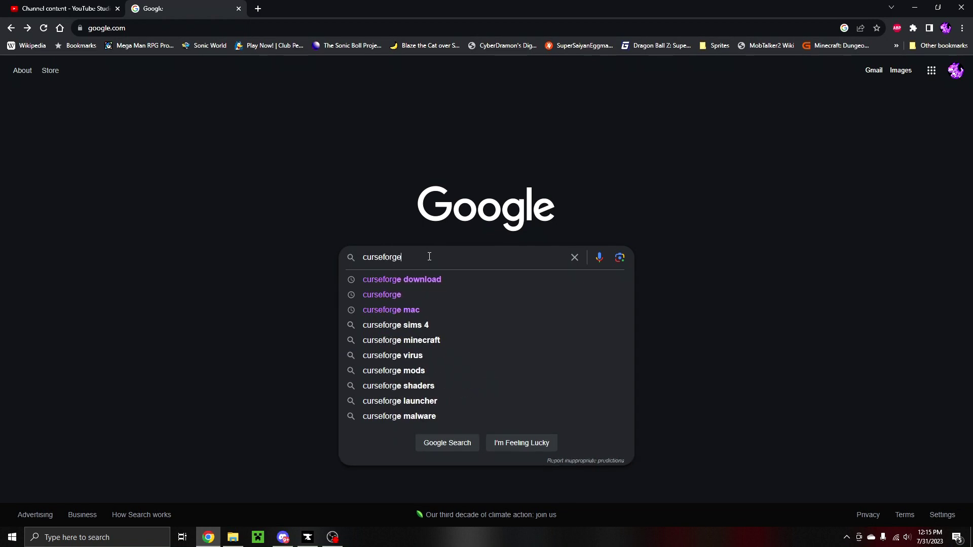
text( download)
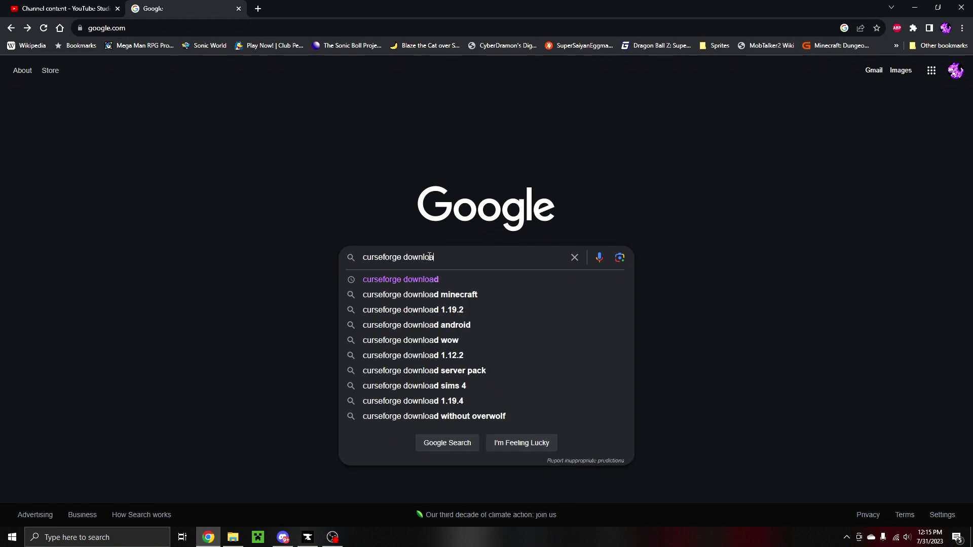
key(Return)
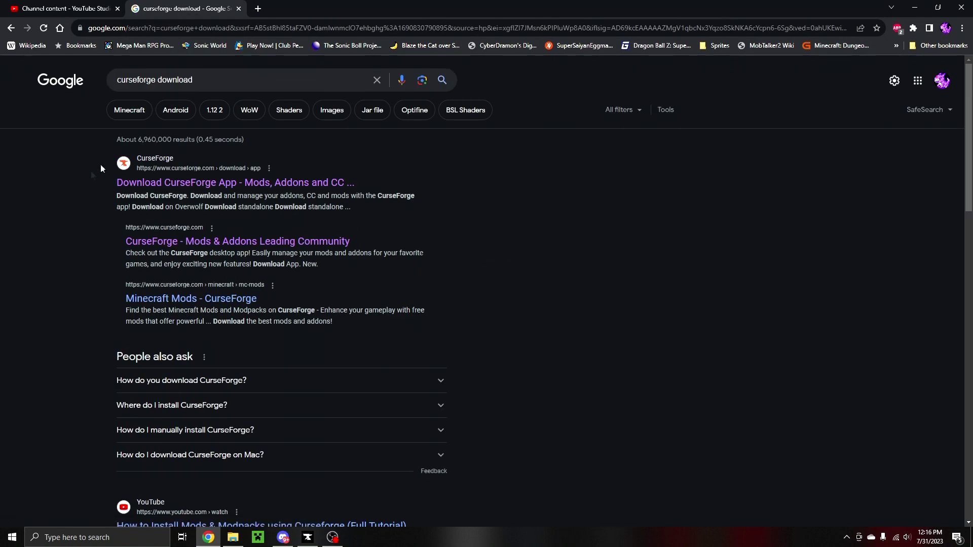
click(226, 184)
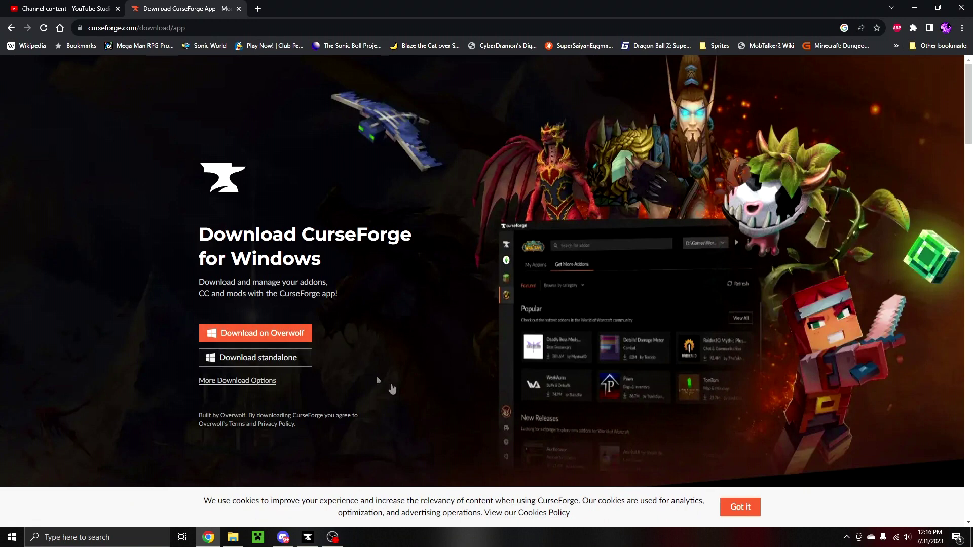
- Download the Overwolf version of CurseForge for Windows and run its installer
click(298, 330)
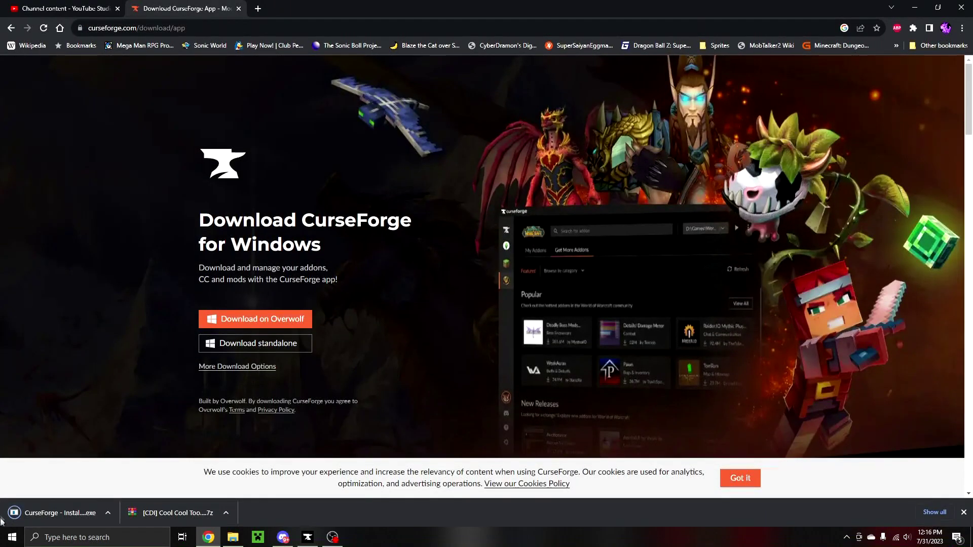
click(60, 515)
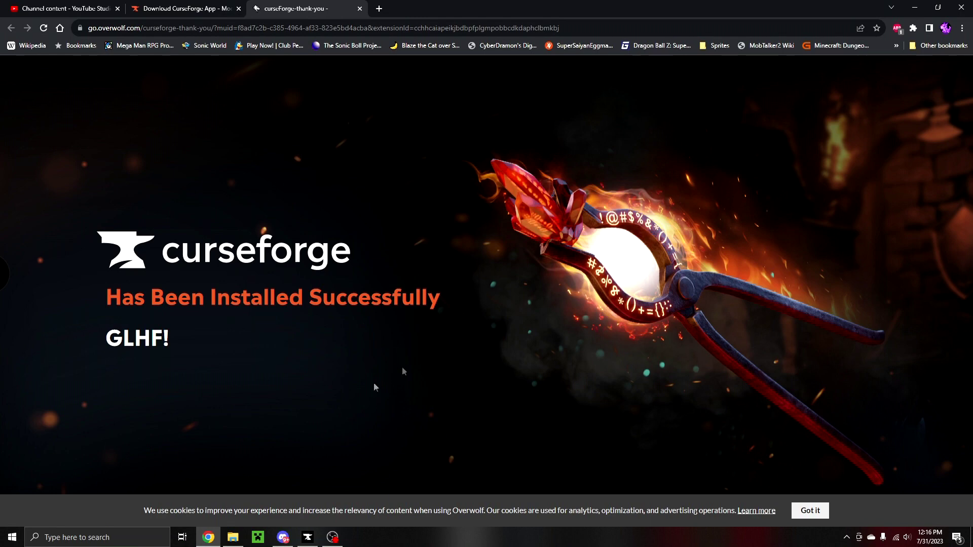
mouse_move(1, 269)
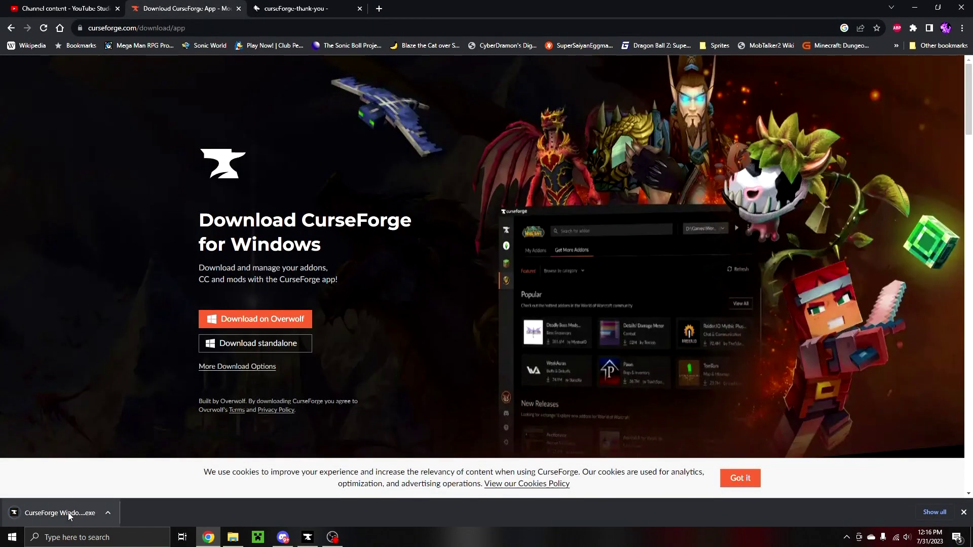
click(69, 514)
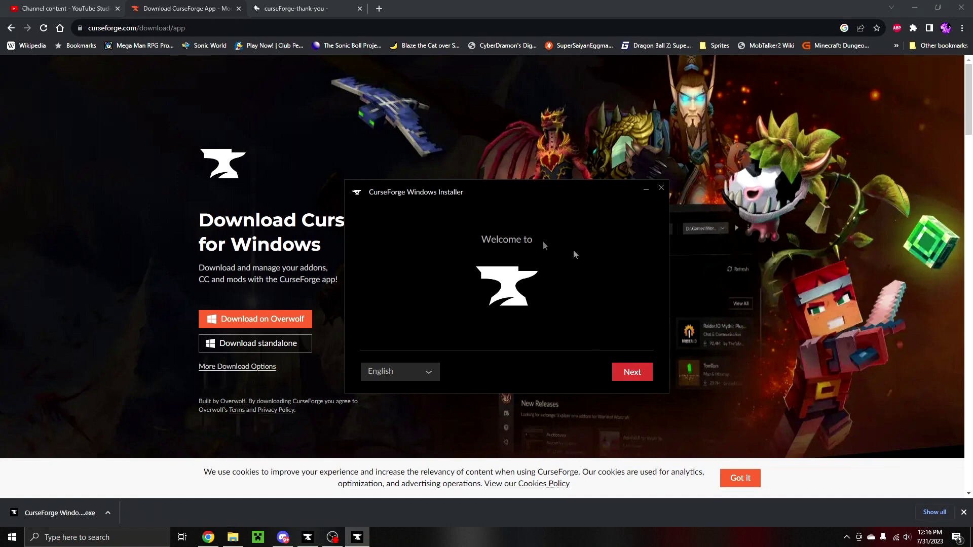
click(642, 372)
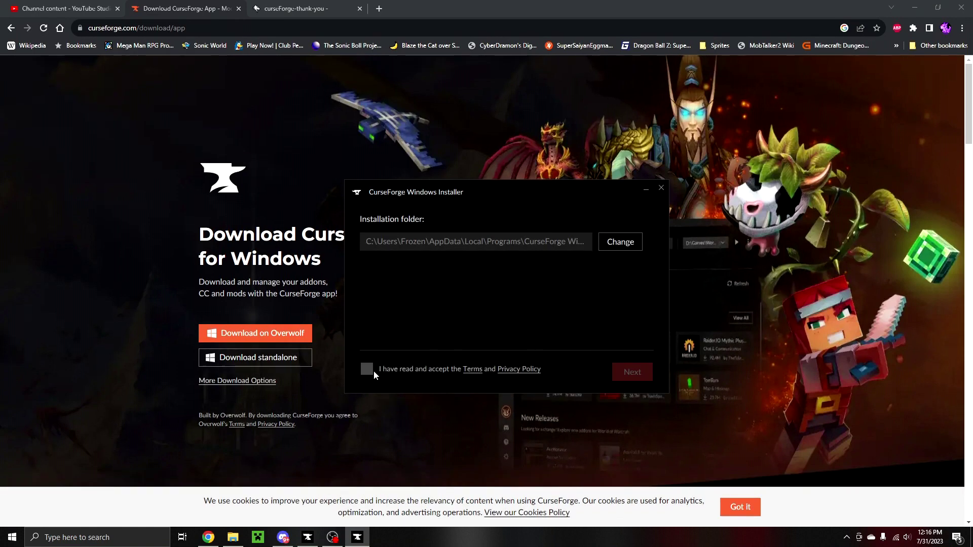
click(367, 369)
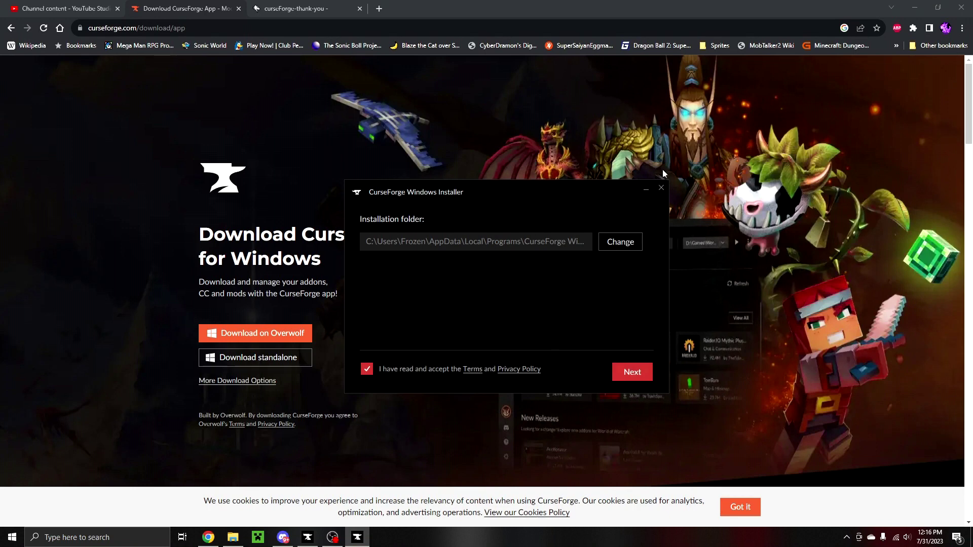
click(661, 188)
click(581, 323)
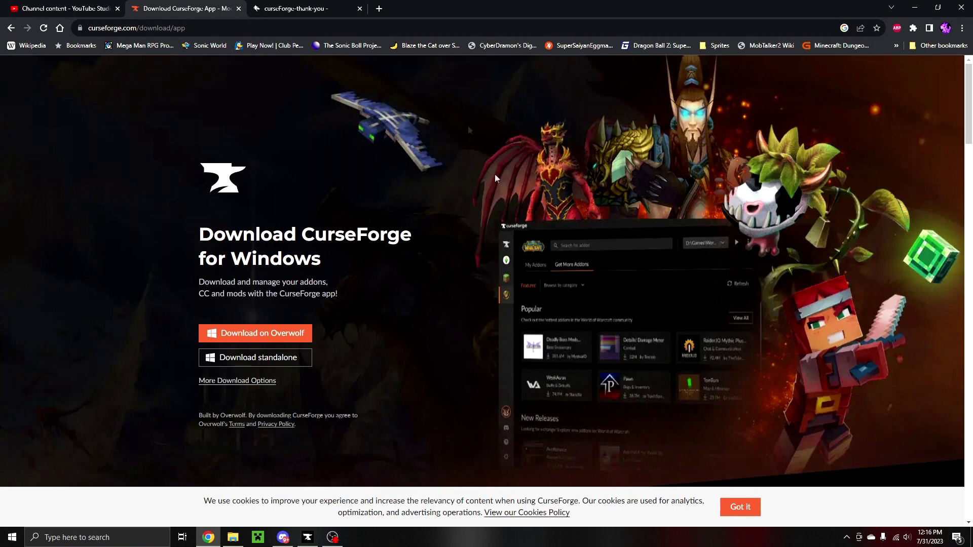
- Close the Overwolf thank-you page, switch to the CurseForge app and choose Minecraft from its game list
click(359, 9)
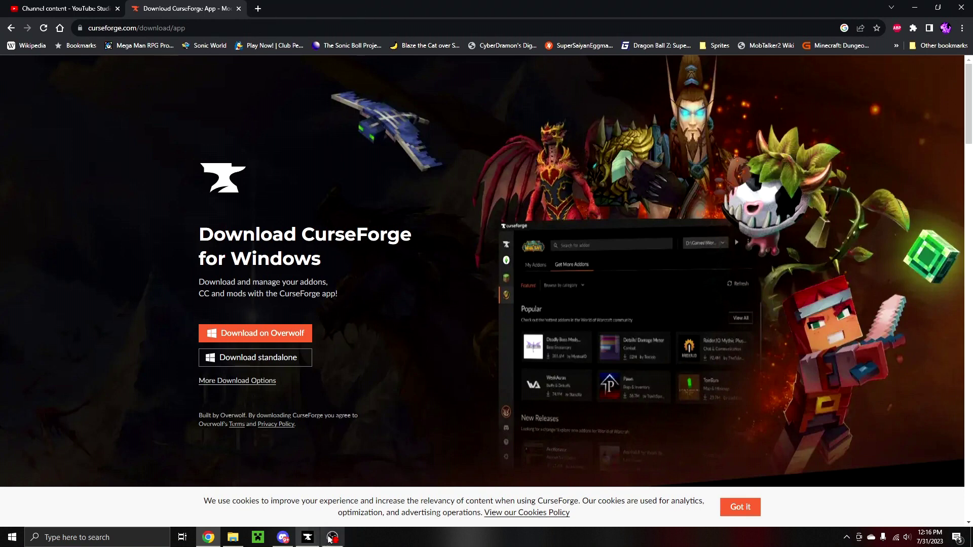
click(846, 537)
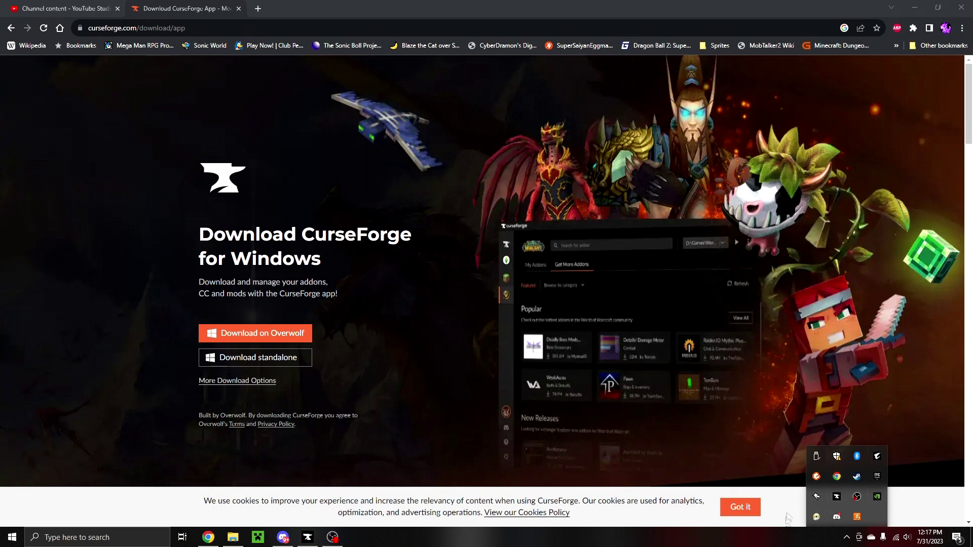
click(835, 497)
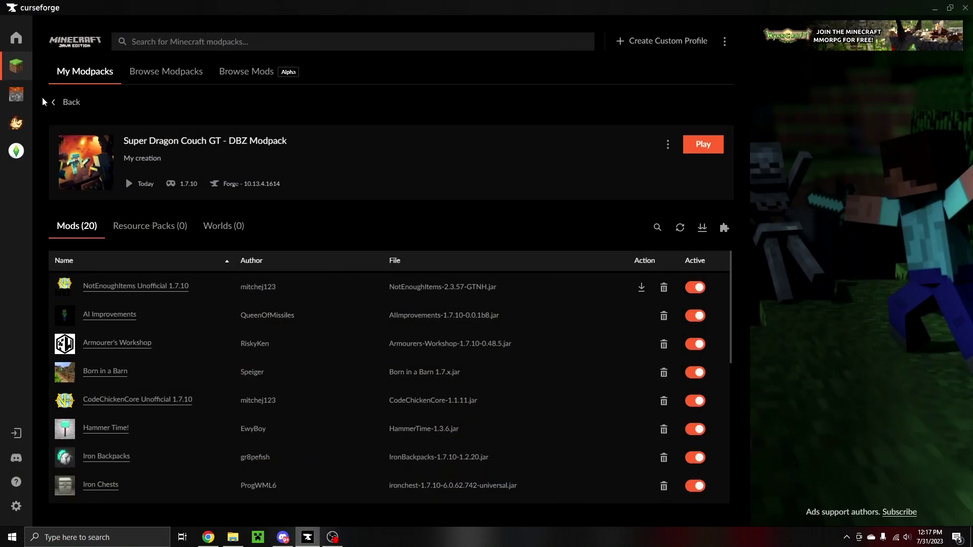
click(64, 104)
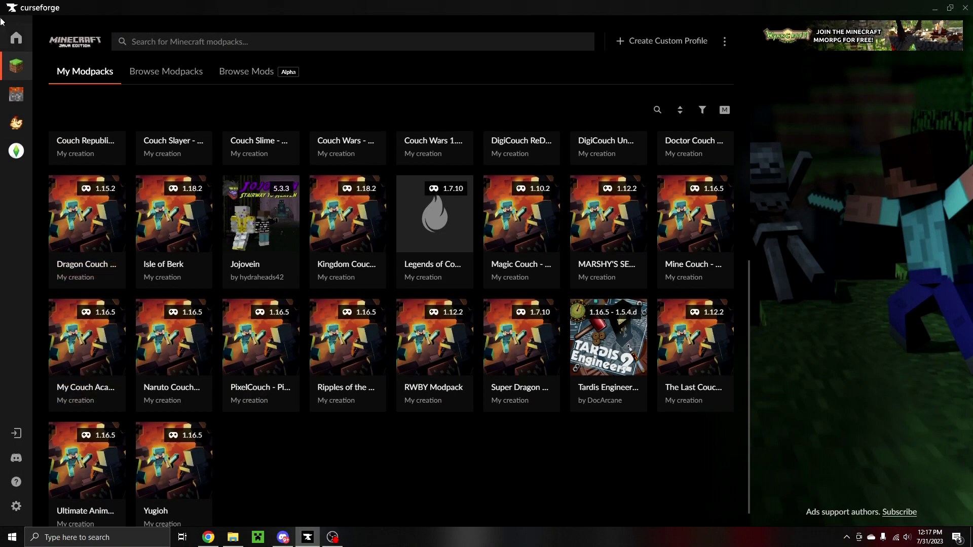
click(16, 37)
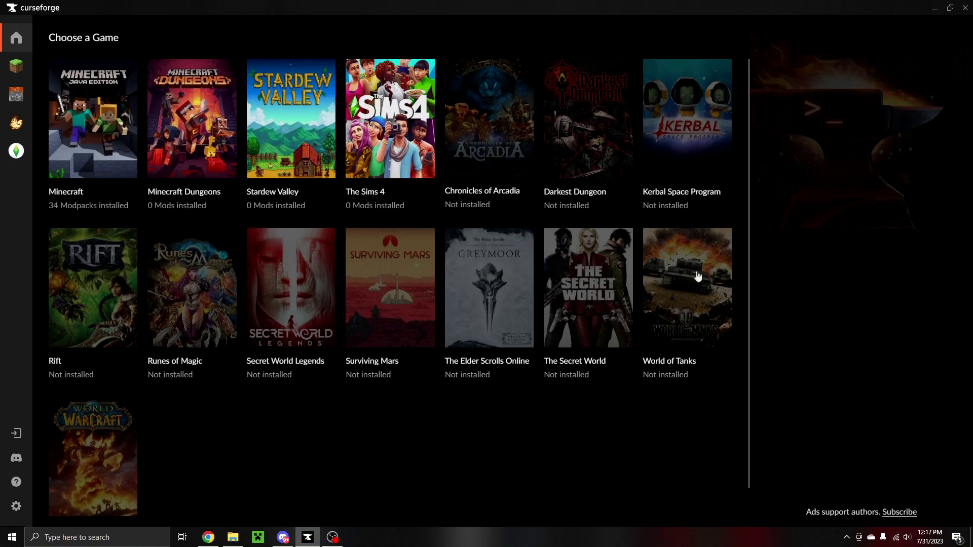
click(111, 97)
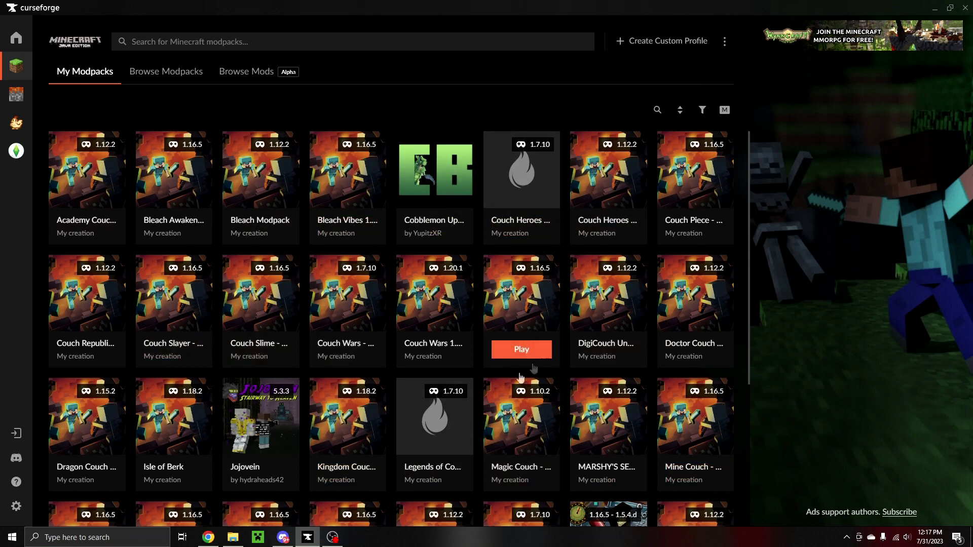
- Switch to Discord and show the list of posts in the server's links channel
click(283, 537)
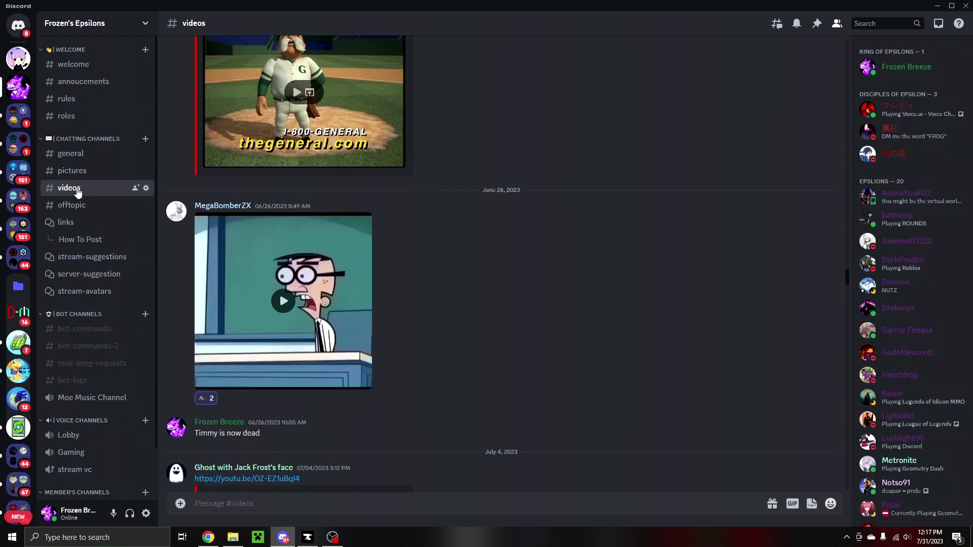
click(82, 223)
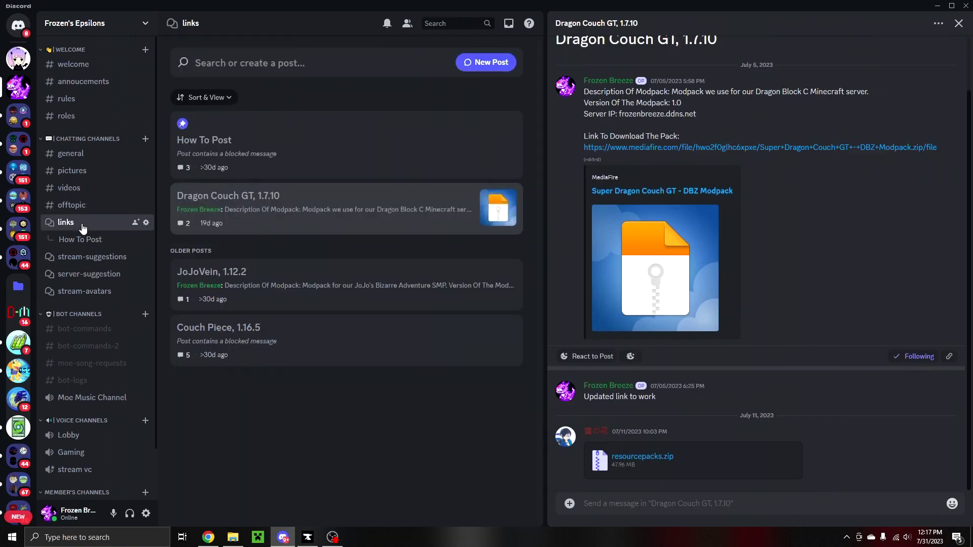
click(958, 24)
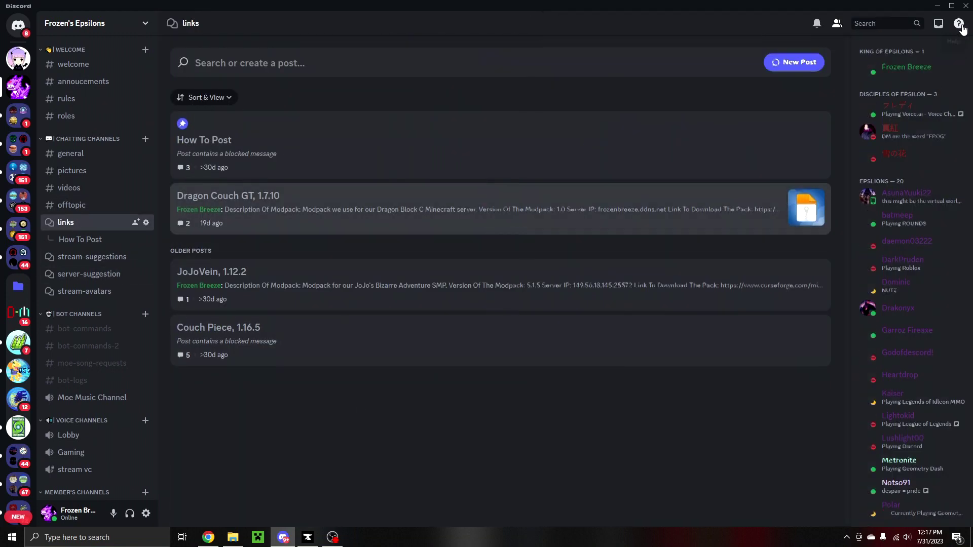
- Look through the Couch Piece, 1.16.5 and JoJoVein, 1.12.2 posts for their modpack download links
click(284, 348)
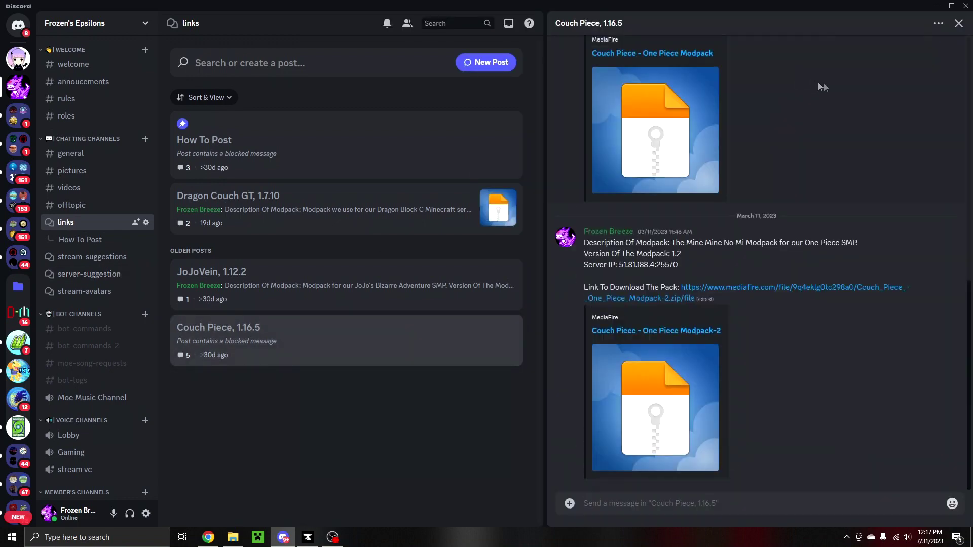
click(959, 23)
click(325, 283)
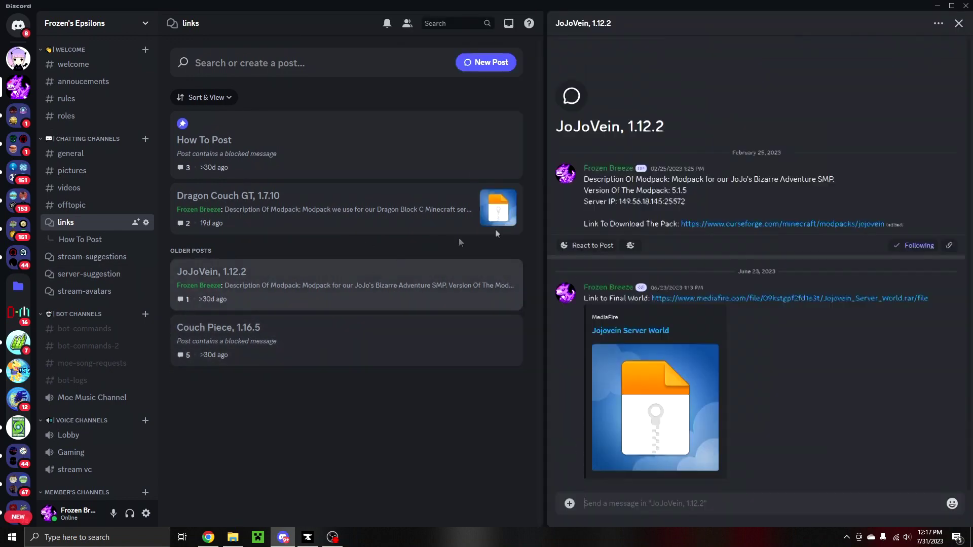
click(959, 24)
- Download the Super Dragon Couch GT - DBZ Modpack zip from the MediaFire link in the Dragon Couch GT, 1.7.10 post, closing the extra browser tabs
click(257, 211)
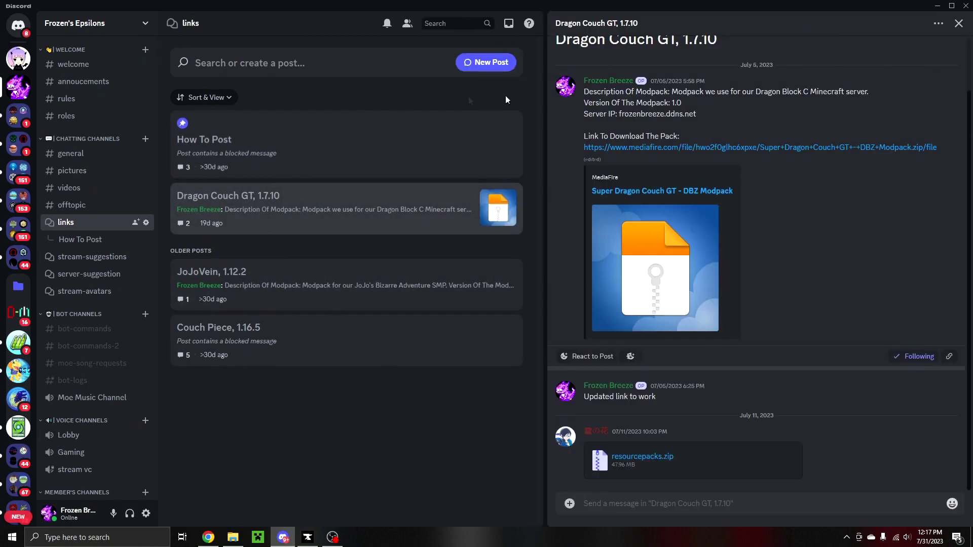
click(630, 147)
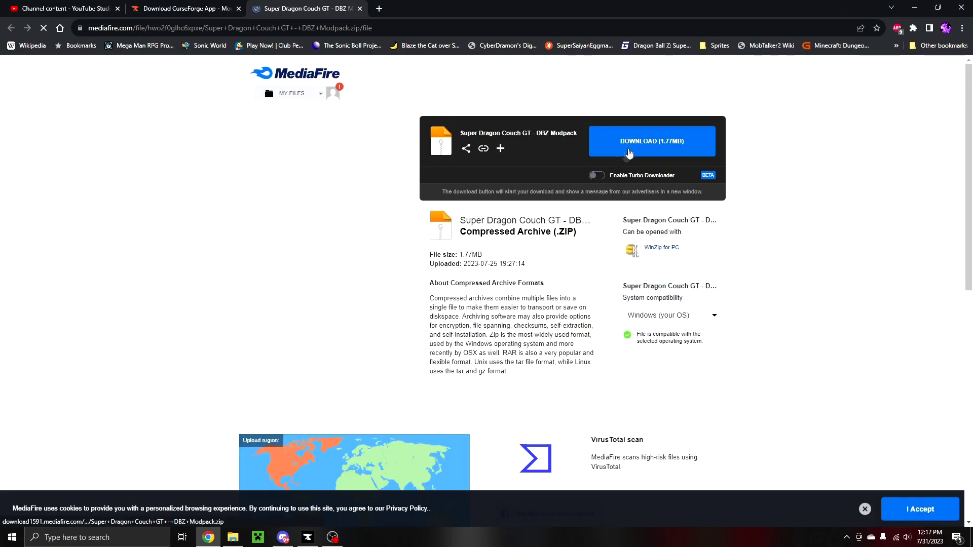
click(633, 146)
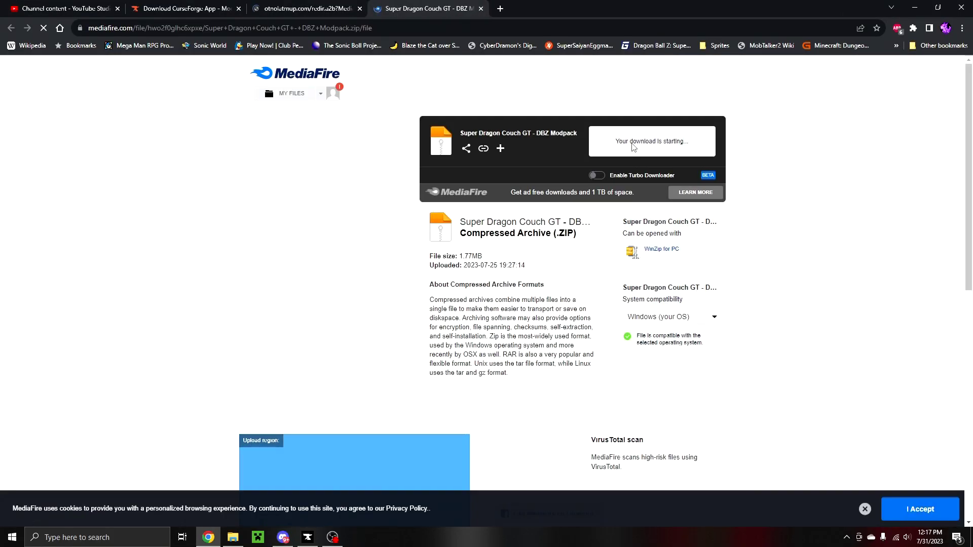
click(365, 9)
click(360, 8)
click(359, 8)
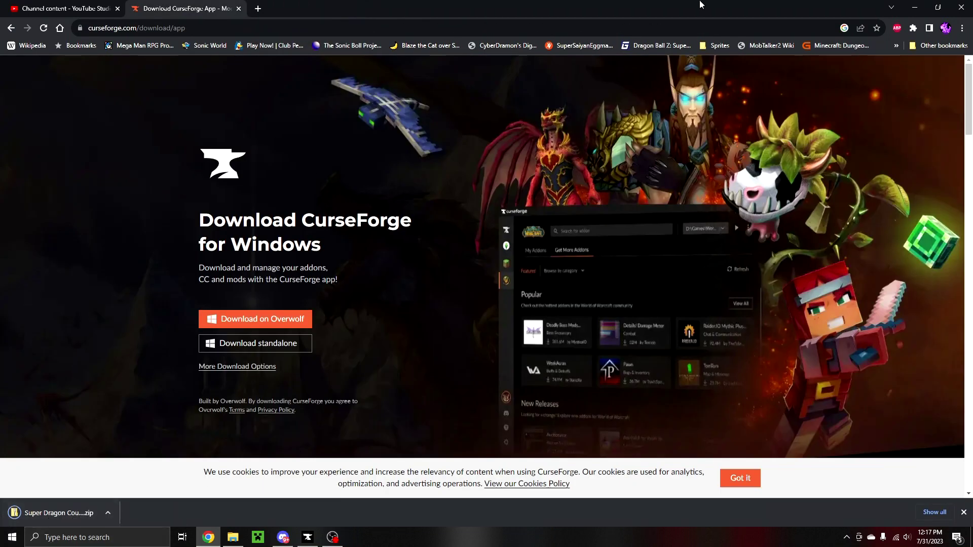
- Place the downloaded Super Dragon Couch GT modpack zip on the desktop and minimize the browser
drag(703, 4, 668, 24)
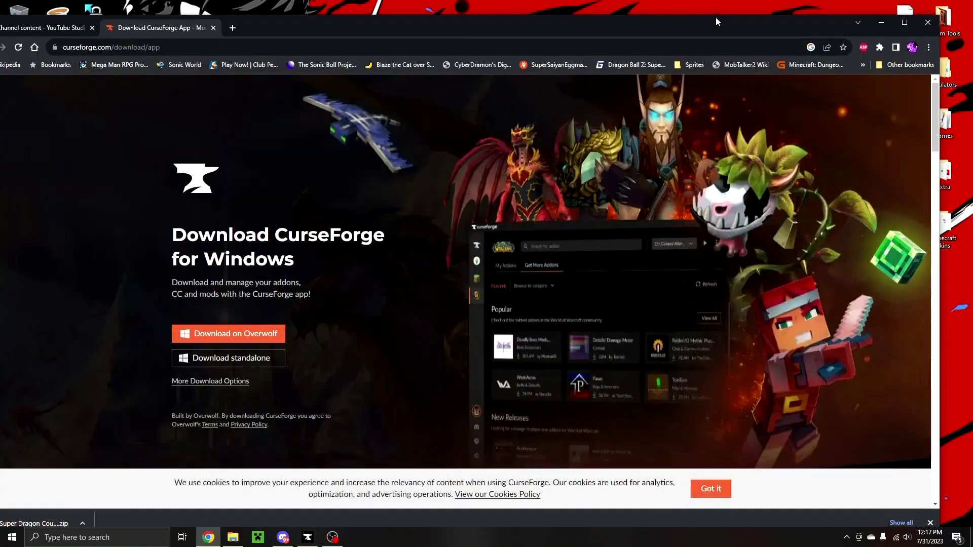
drag(715, 17, 748, 157)
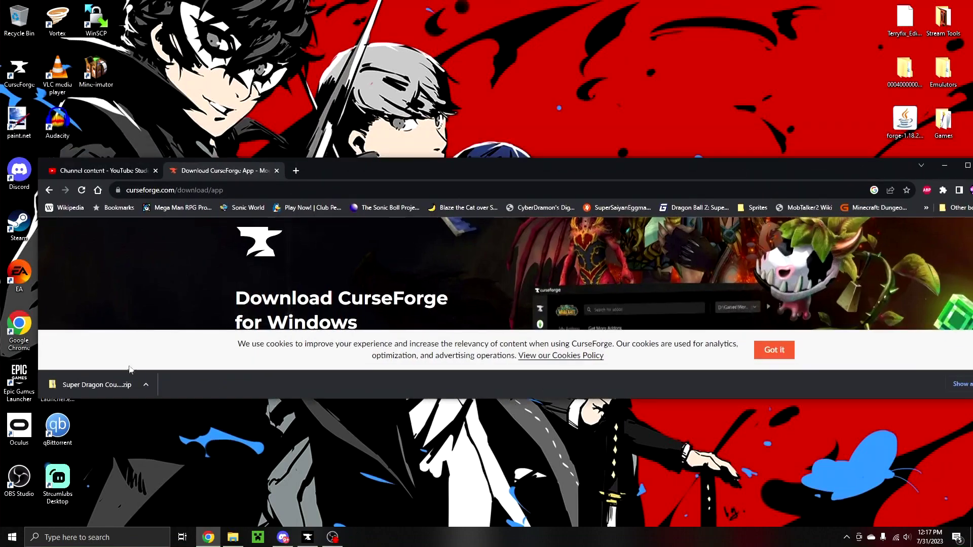
drag(341, 149, 441, 71)
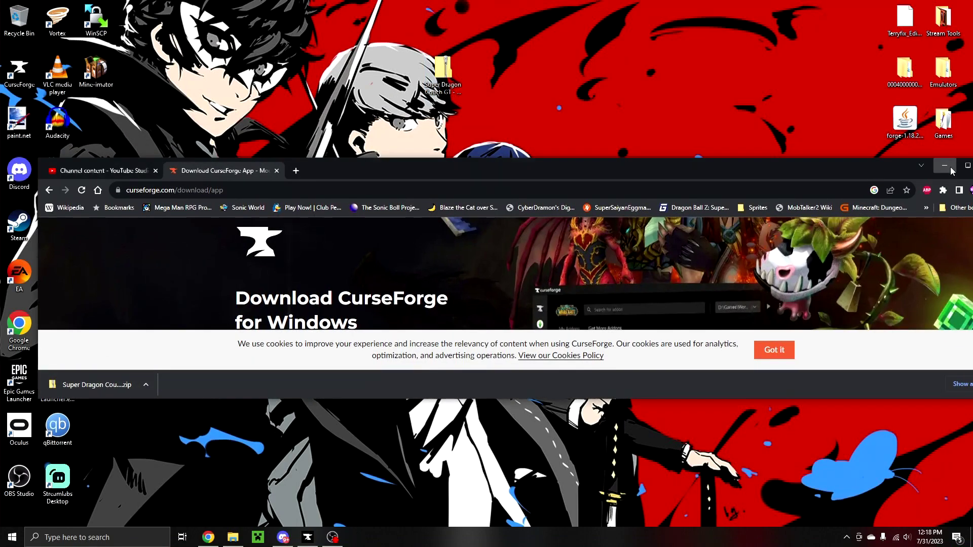
click(208, 537)
- Switch to CurseForge and import Super Dragon Couch GT - DBZ Modpack.zip from the desktop as a Minecraft profile
click(307, 537)
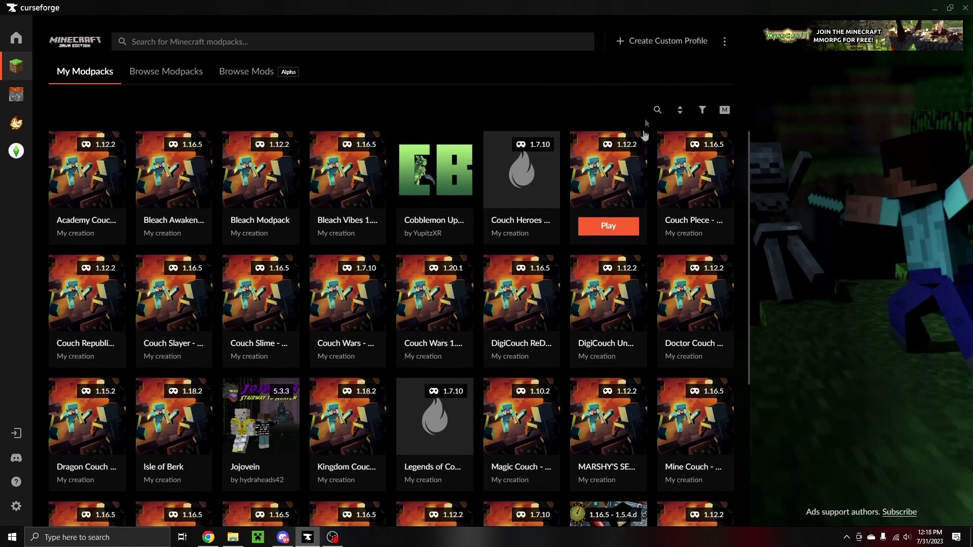
click(663, 41)
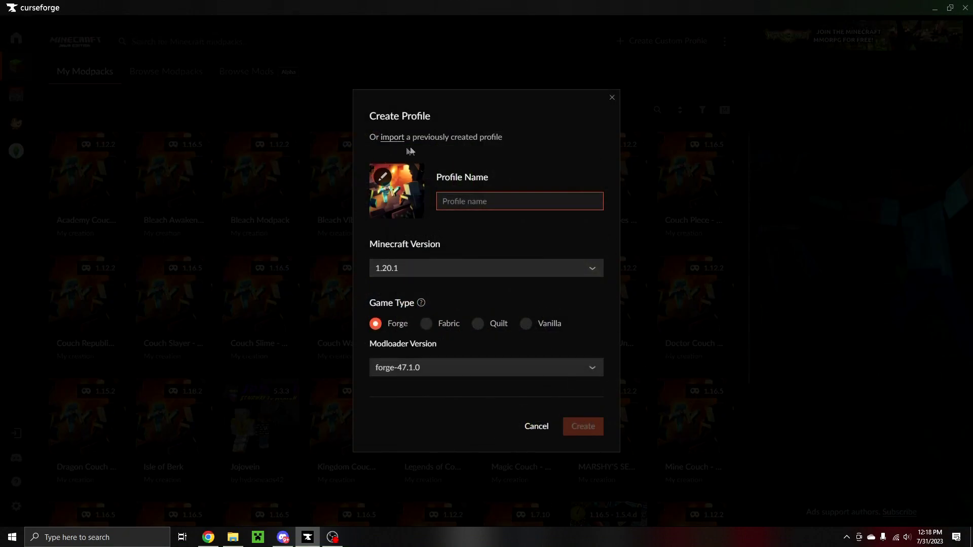
click(389, 141)
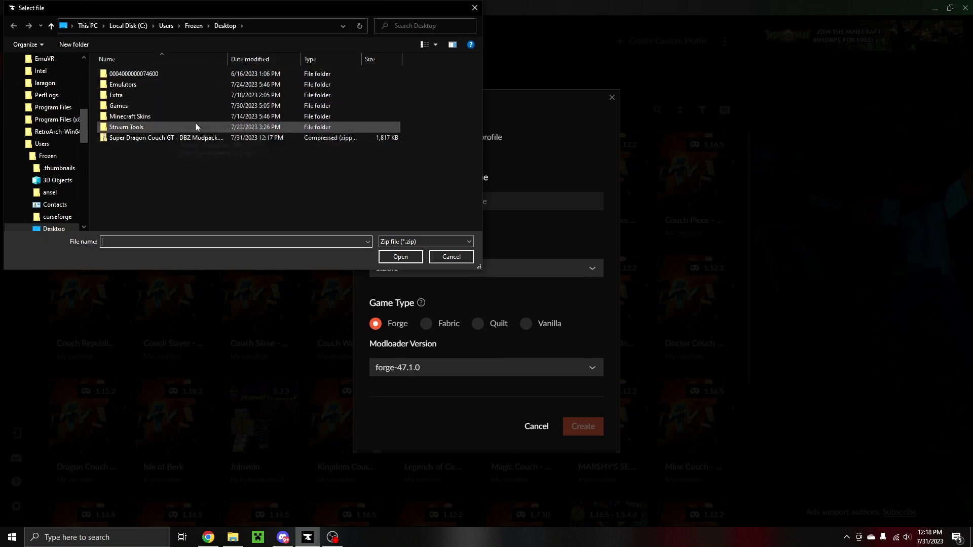
double_click(159, 138)
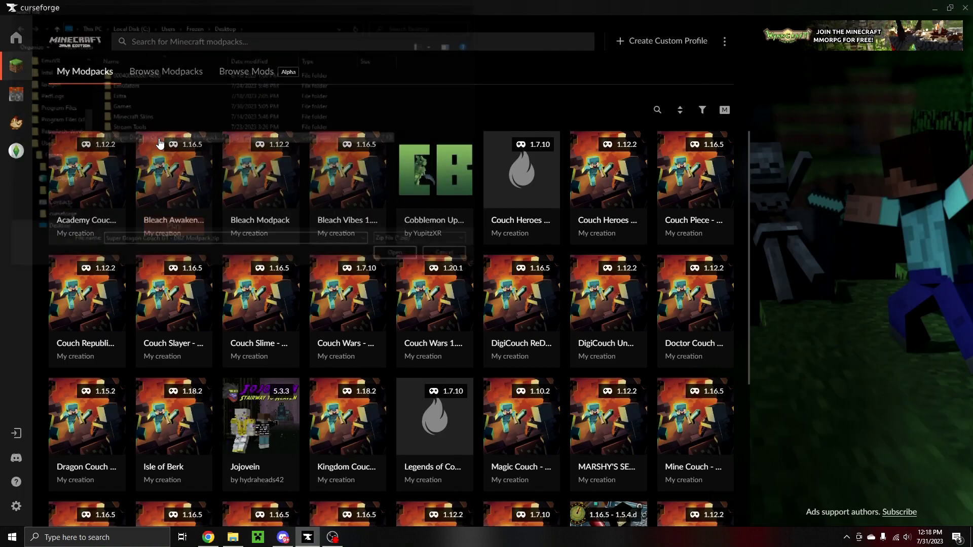
scroll(354, 461, down, 5)
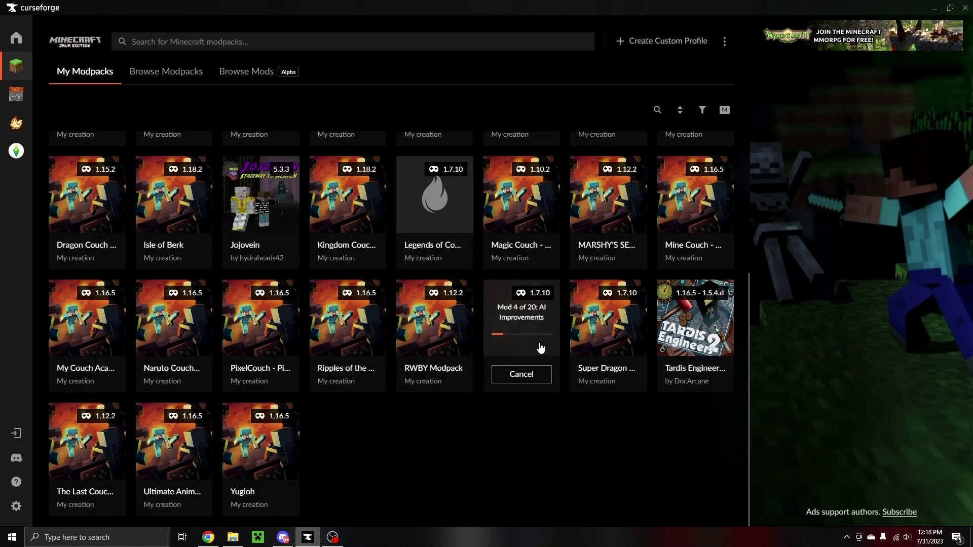
- Cancel the duplicate modpack installation still in progress and open the existing Super Dragon Couch GT - DBZ Modpack profile
click(522, 375)
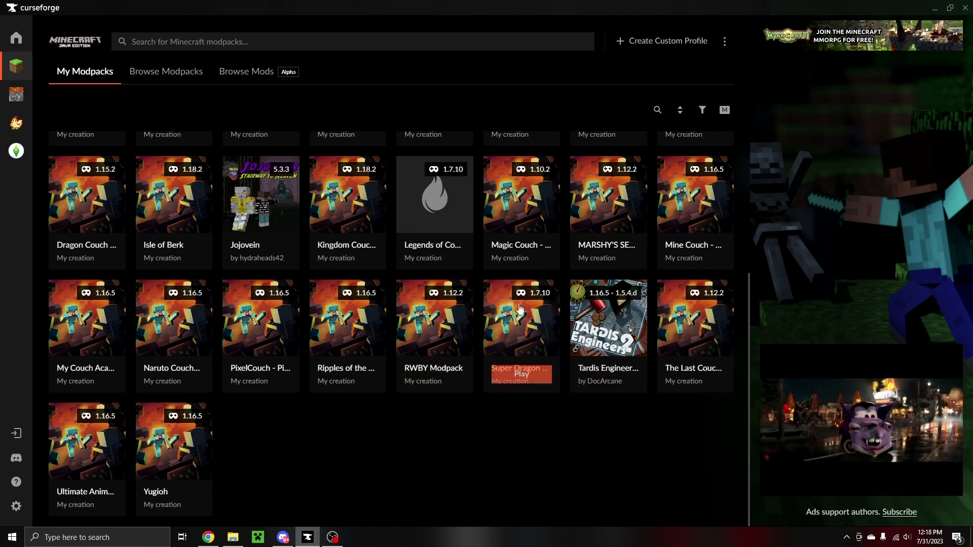
scroll(515, 494, up, 5)
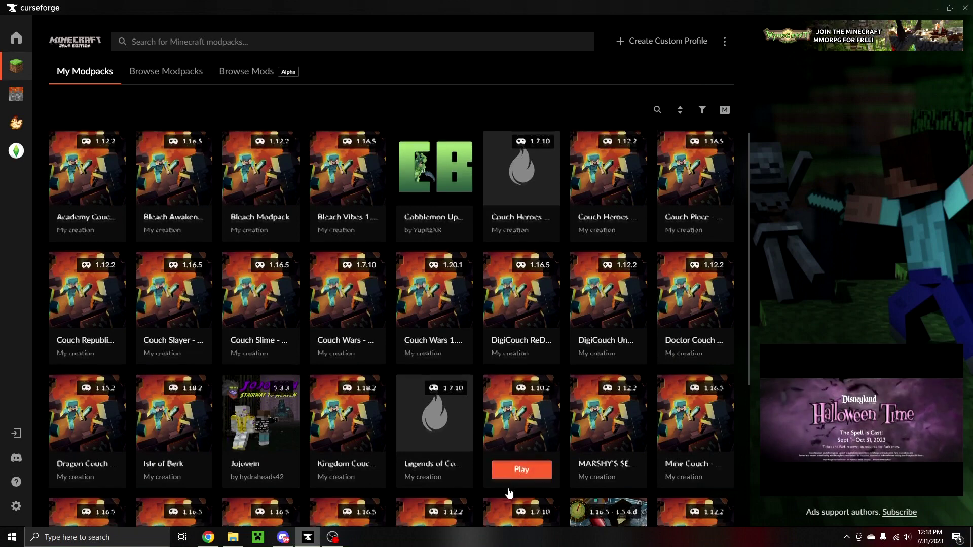
scroll(509, 494, down, 5)
click(539, 341)
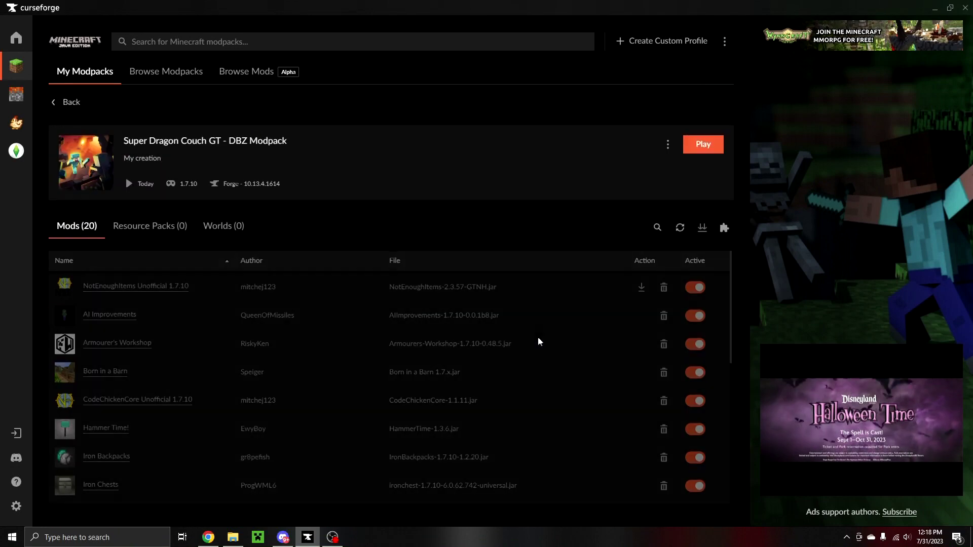
- Launch the Super Dragon Couch GT - DBZ Modpack profile through the Minecraft Launcher and maximize the game window
click(704, 145)
click(704, 144)
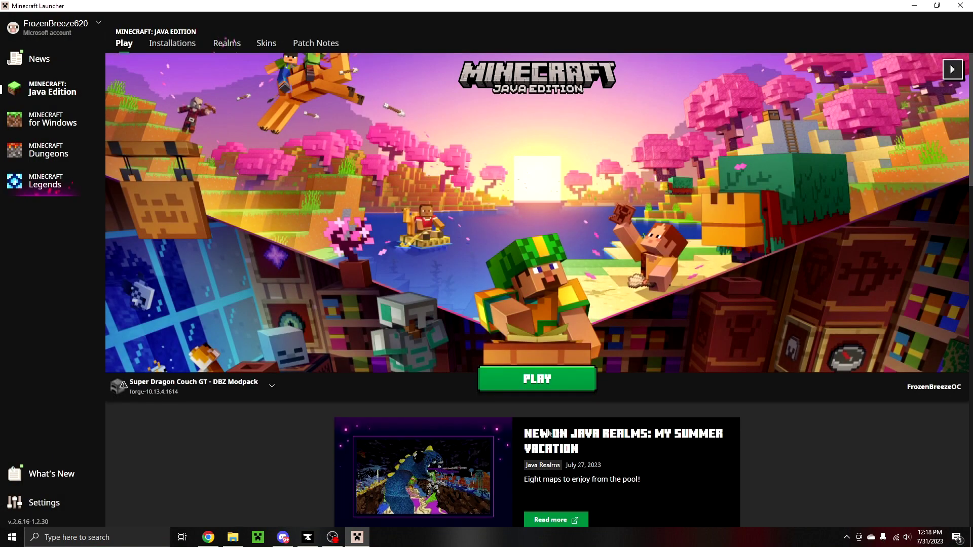
click(541, 386)
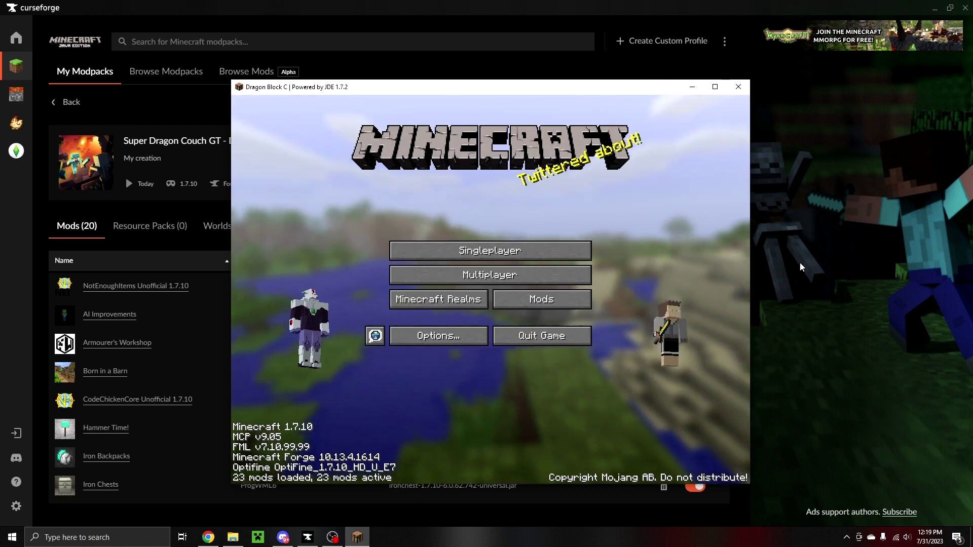
click(715, 87)
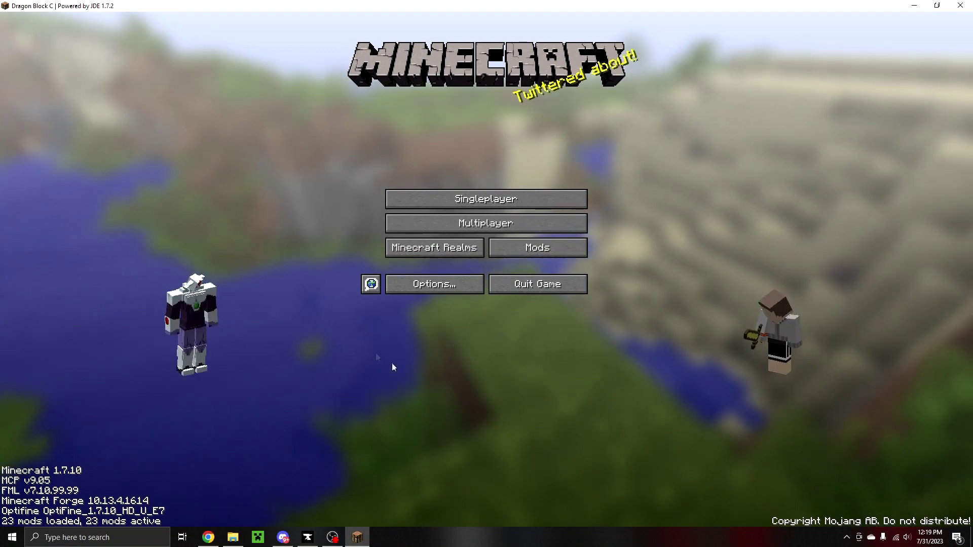
- Switch to Discord to consult the Dragon Couch GT, 1.7.10 post in the links channel
click(282, 543)
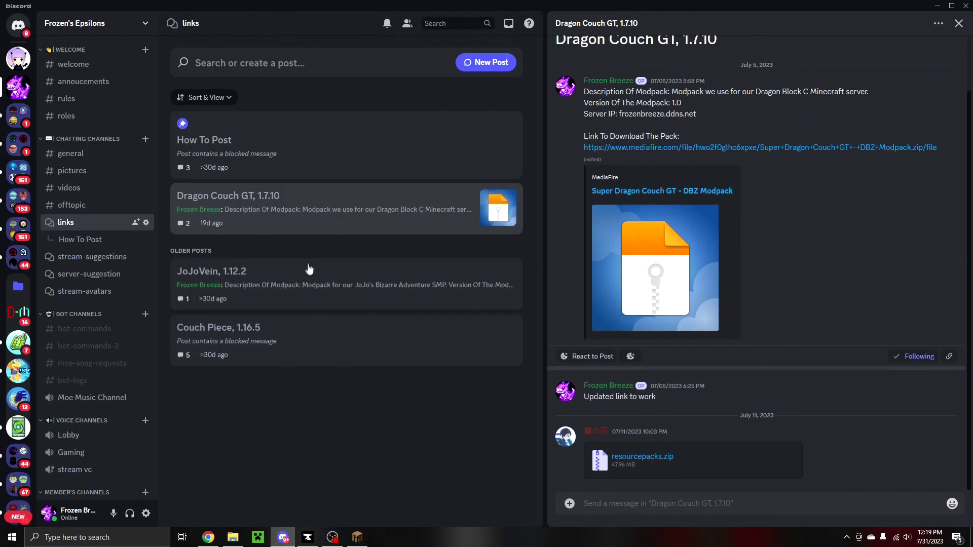